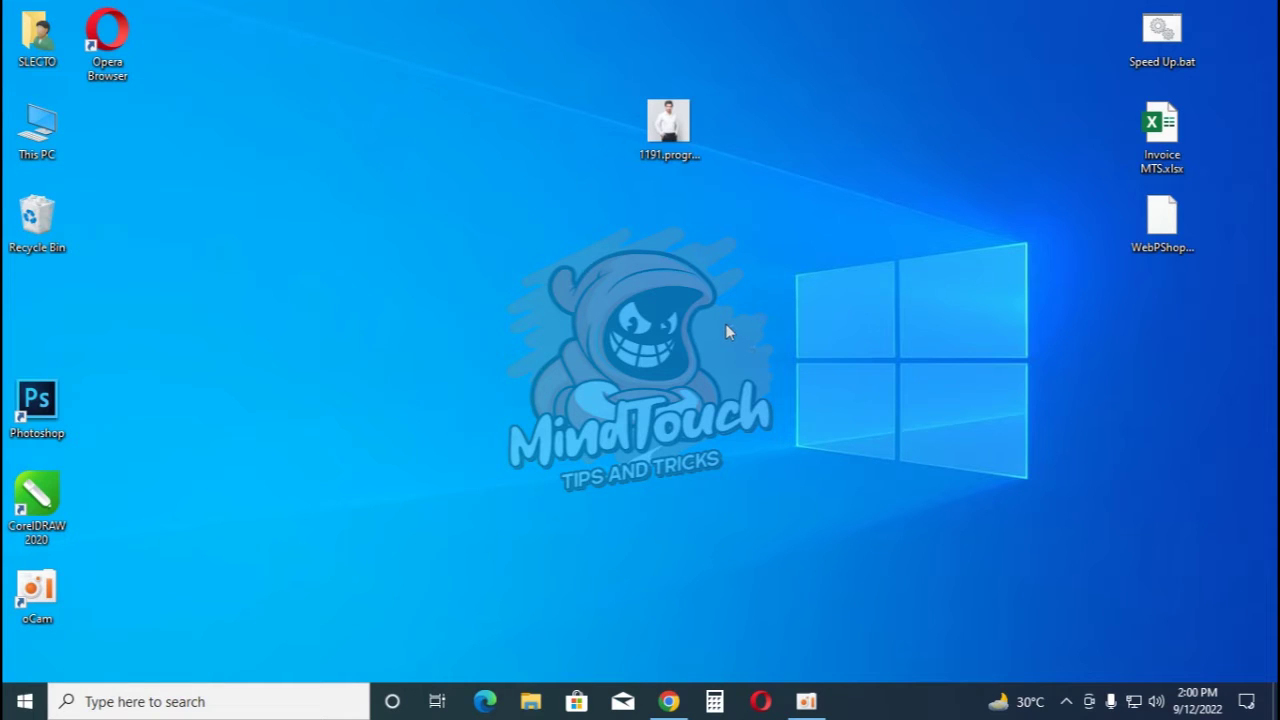
Step: Select the 1191.progressive.webp photo on the desktop
{"action": "left_click", "coordinate": [668, 125]}
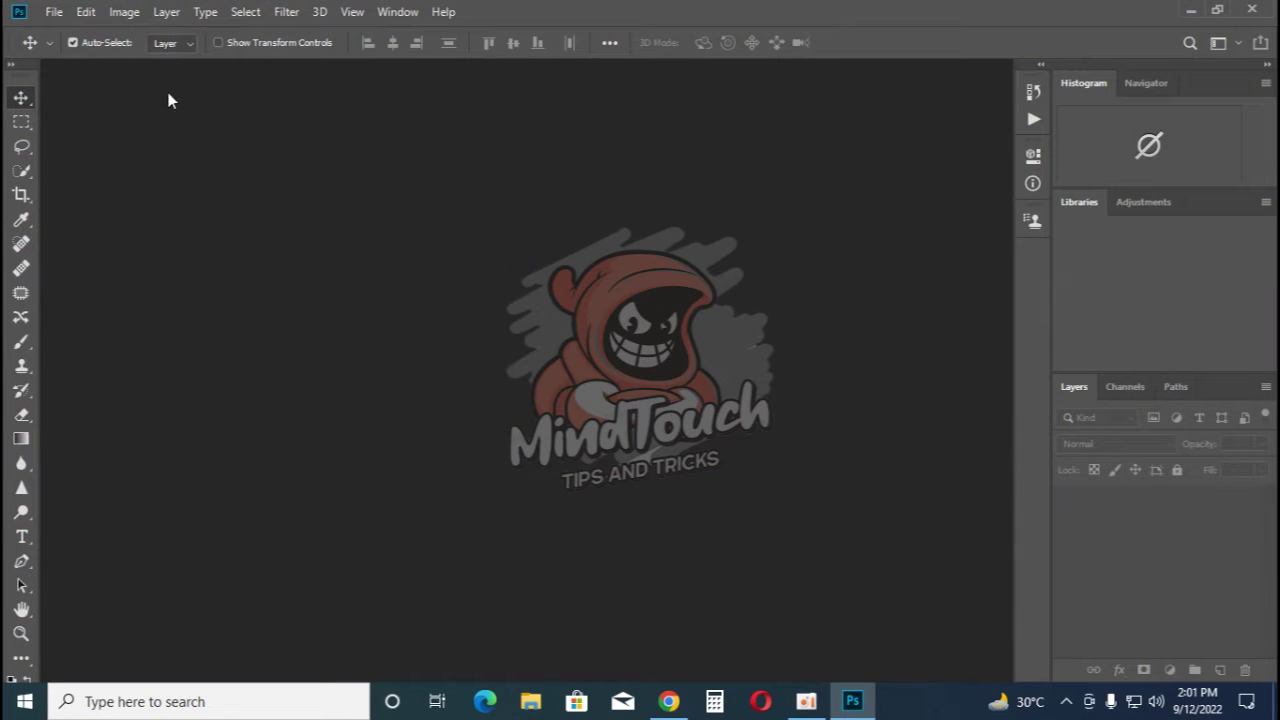
{"action": "left_click", "coordinate": [55, 12]}
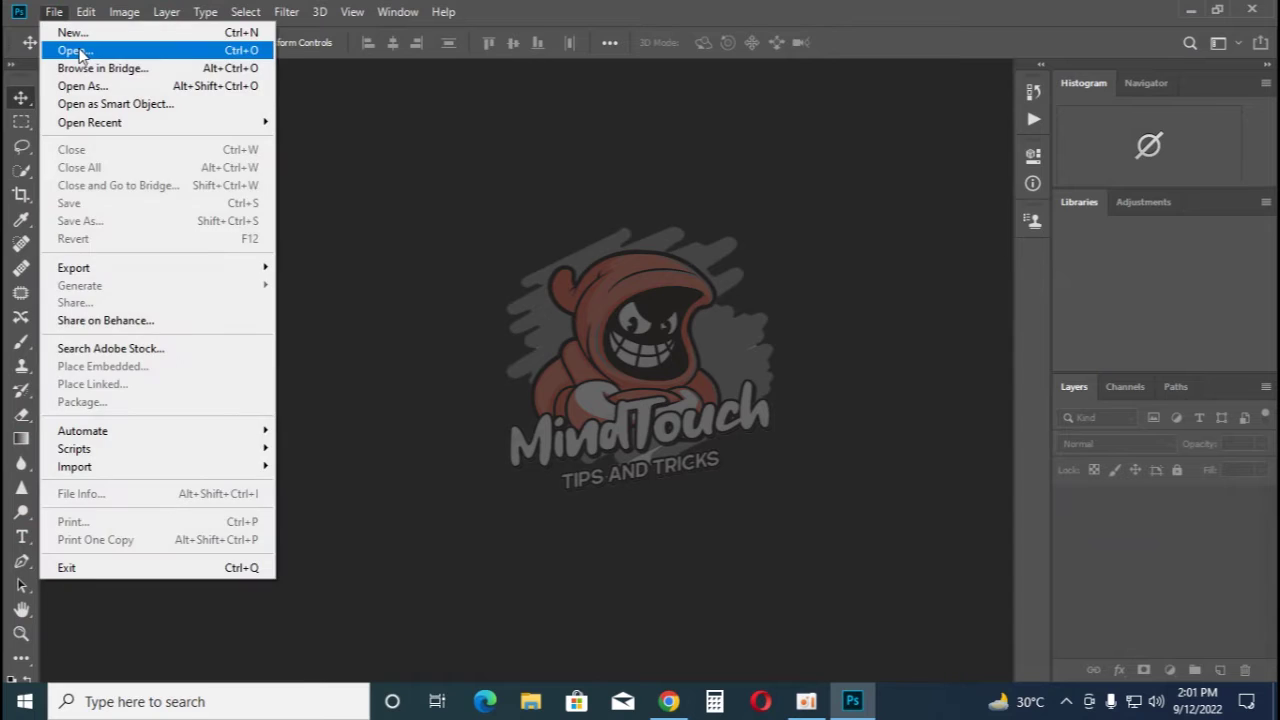
{"action": "left_click", "coordinate": [60, 46]}
{"action": "left_click_drag", "start_coordinate": [823, 223], "coordinate": [415, 116]}
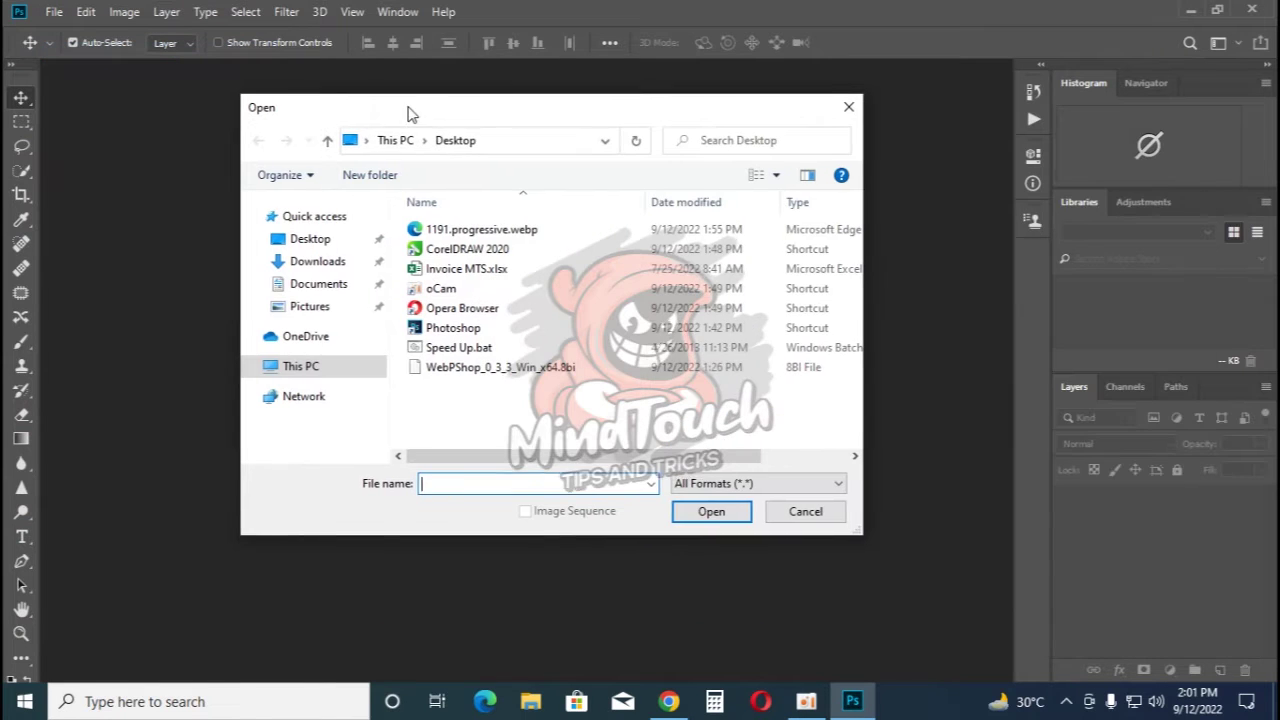
{"action": "left_click", "coordinate": [450, 232]}
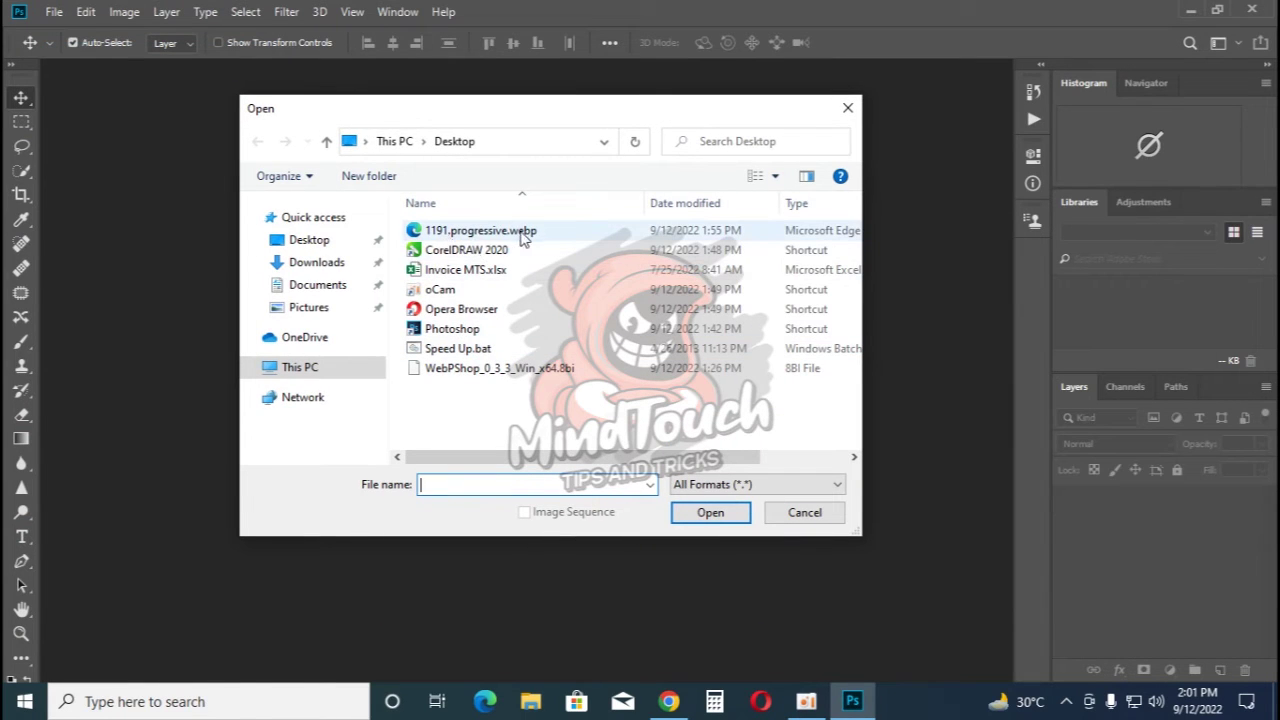
{"action": "left_click", "coordinate": [706, 512]}
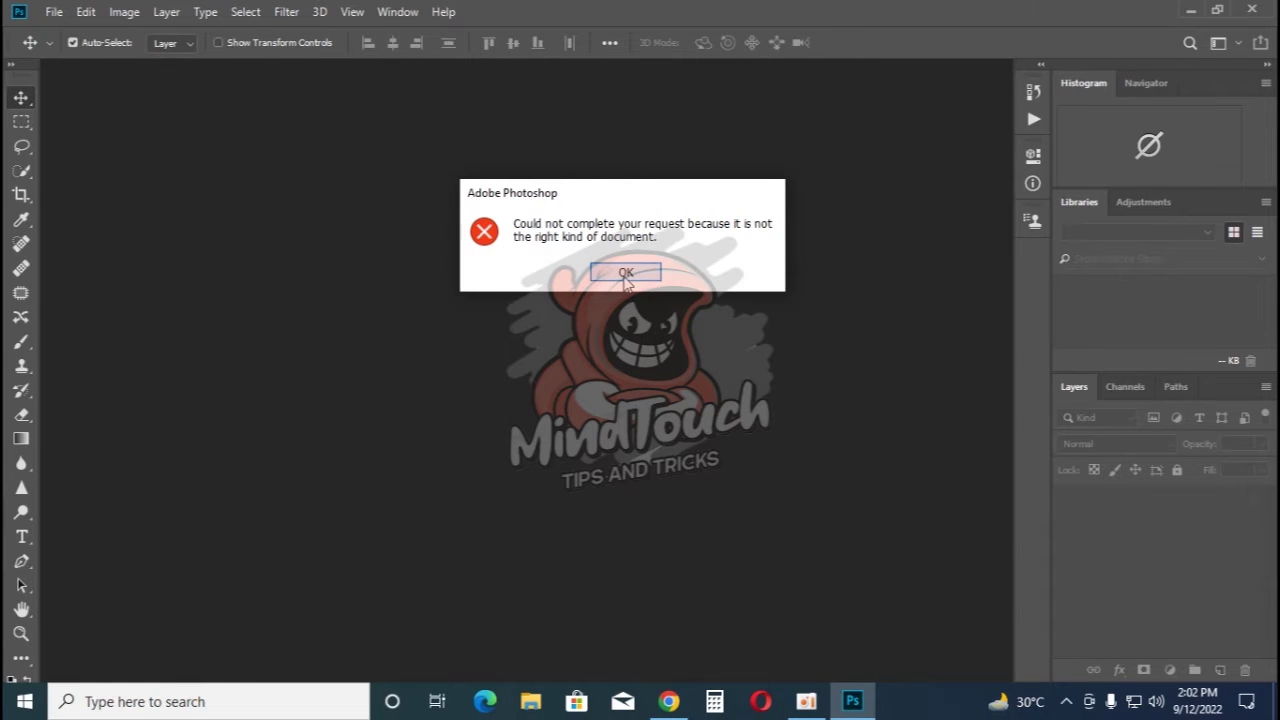
{"action": "left_click", "coordinate": [625, 273]}
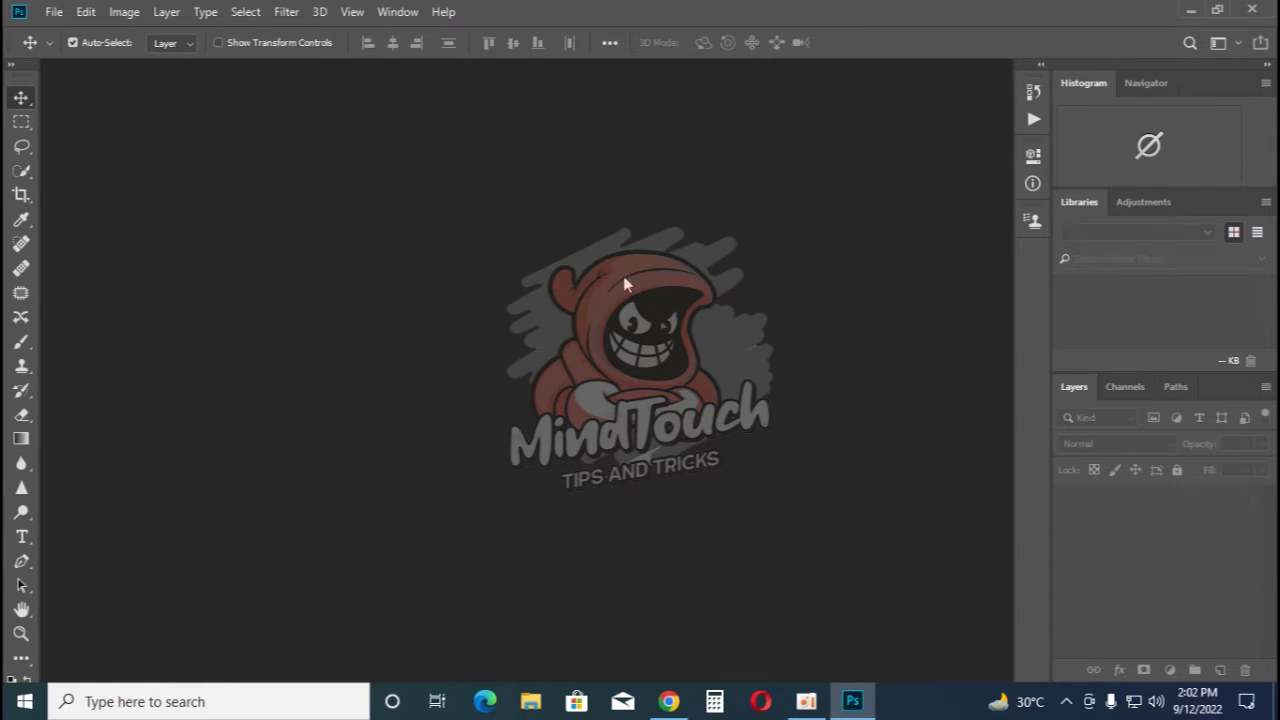
{"action": "left_click", "coordinate": [1251, 10]}
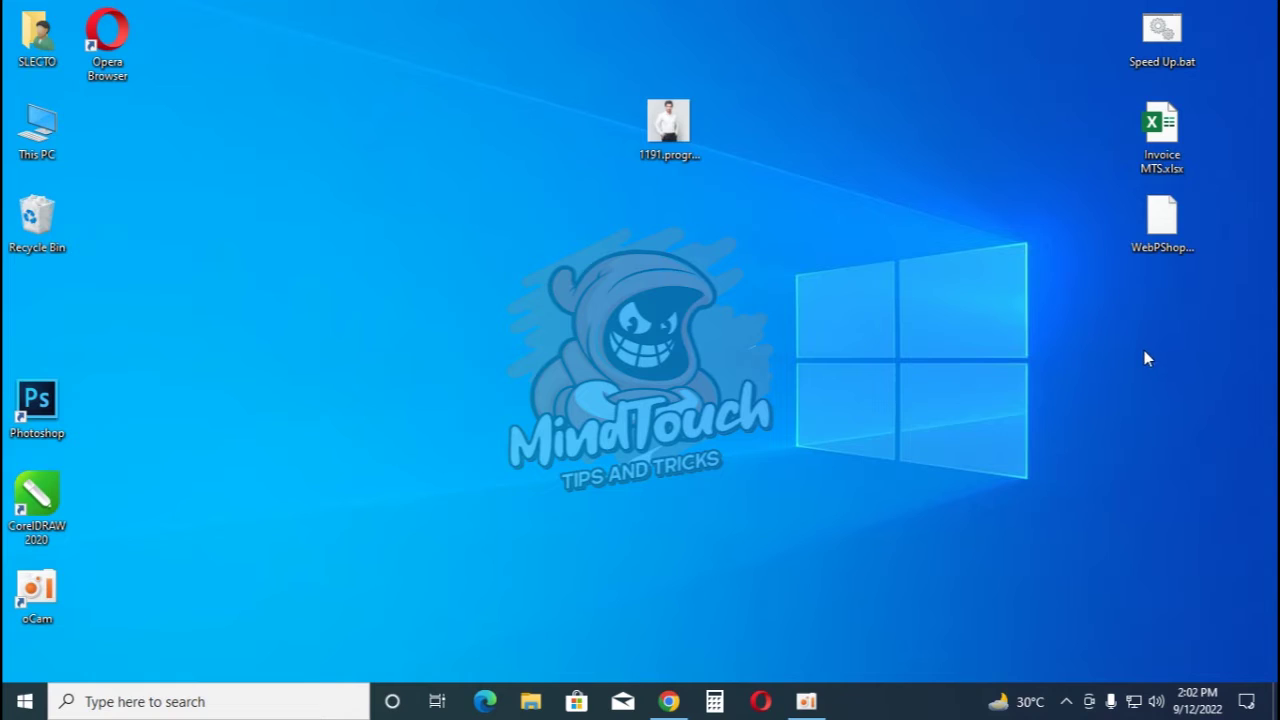
Step: Copy the WebPShop .8bi plugin file from the desktop to the clipboard
{"action": "left_click", "coordinate": [1158, 240]}
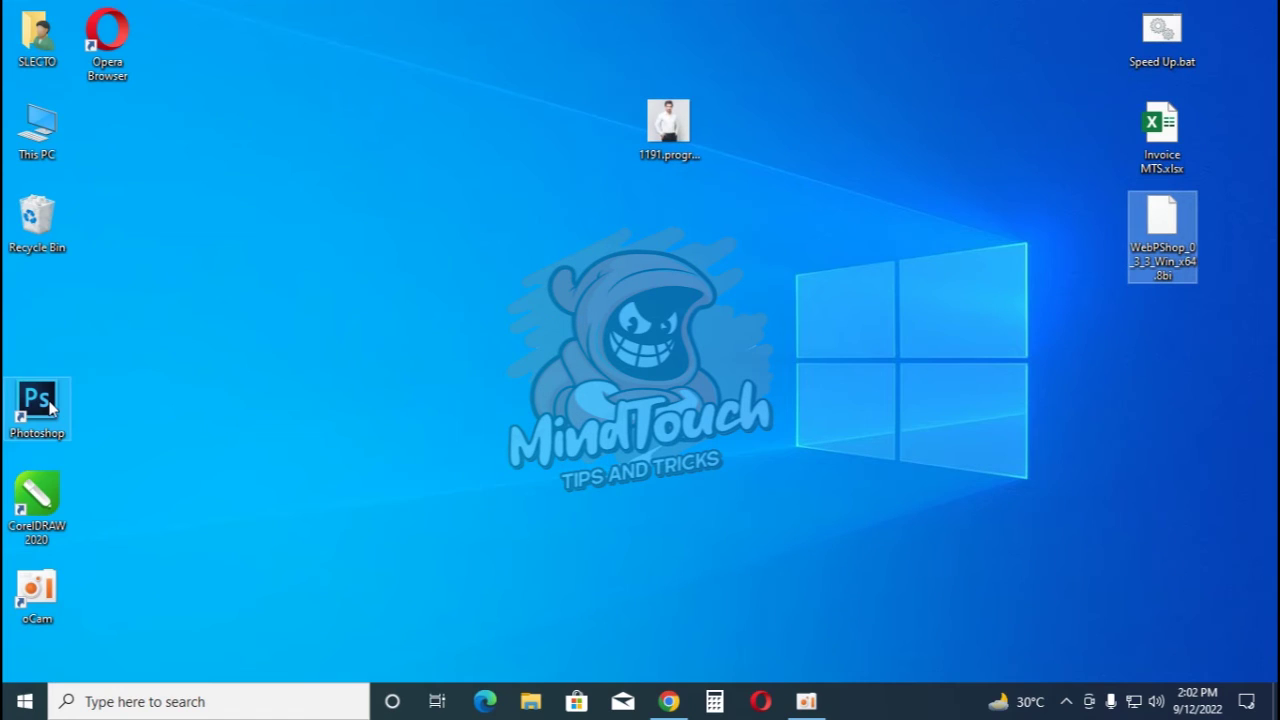
{"action": "right_click", "coordinate": [1169, 226]}
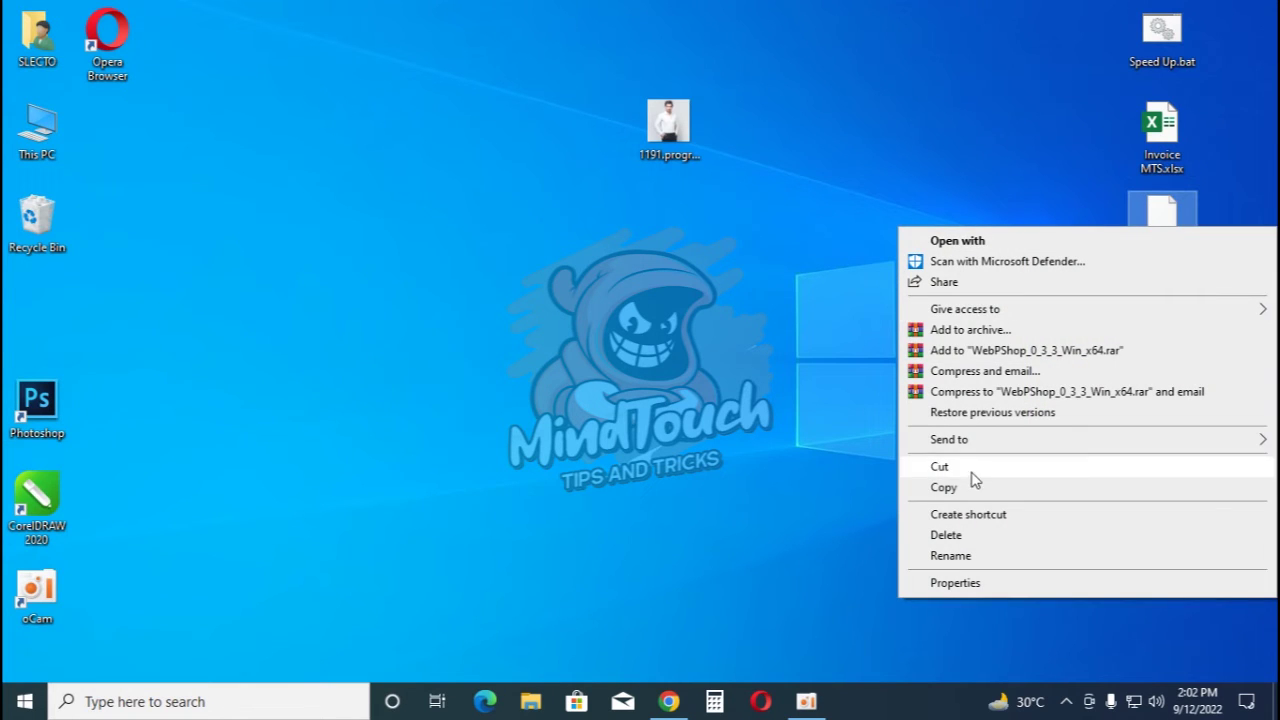
{"action": "left_click", "coordinate": [963, 489]}
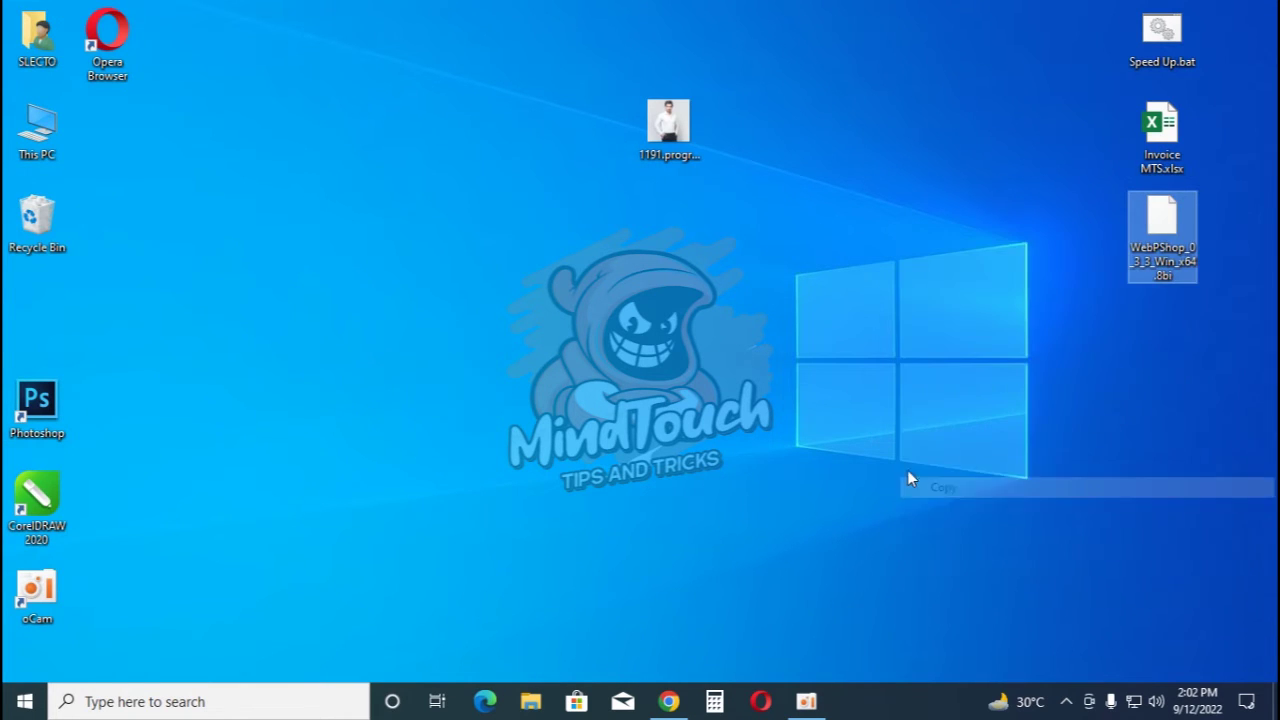
Step: Browse from Photoshop's install location to the App > Ps > Required > Plug-ins folder
{"action": "right_click", "coordinate": [40, 418]}
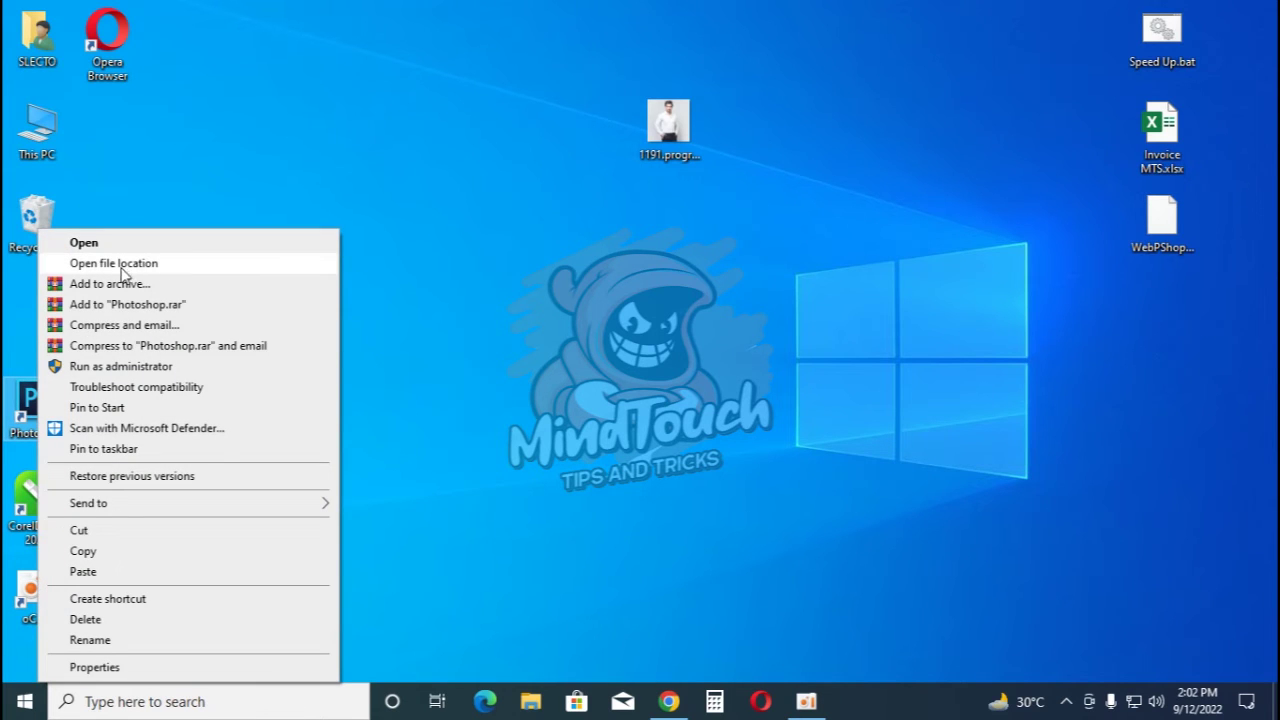
{"action": "left_click", "coordinate": [125, 264]}
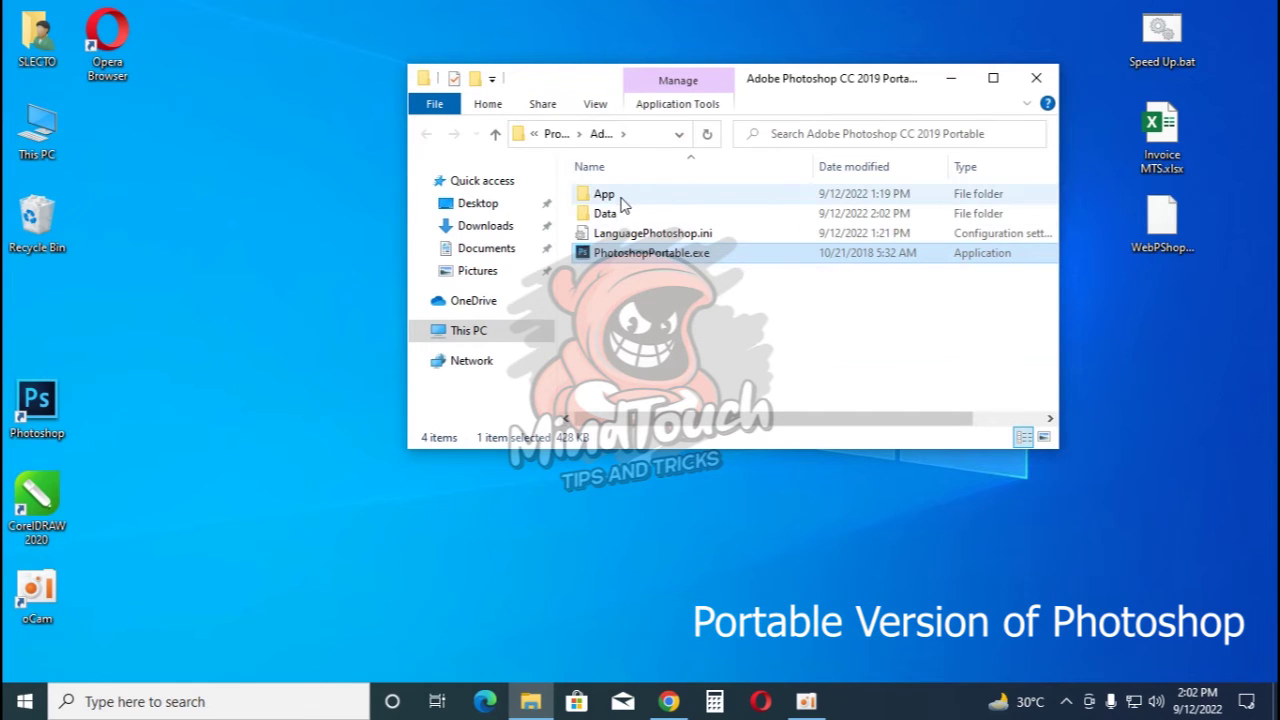
{"action": "mouse_move", "coordinate": [604, 194]}
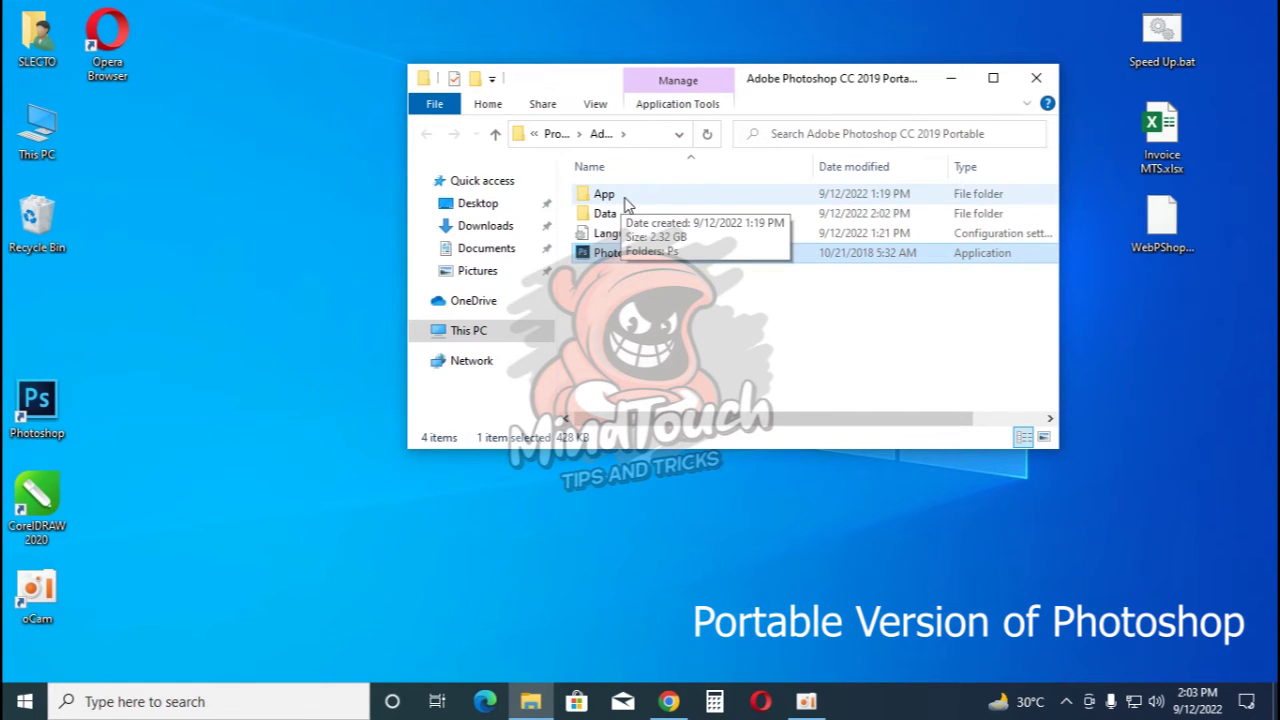
{"action": "double_click", "coordinate": [626, 195]}
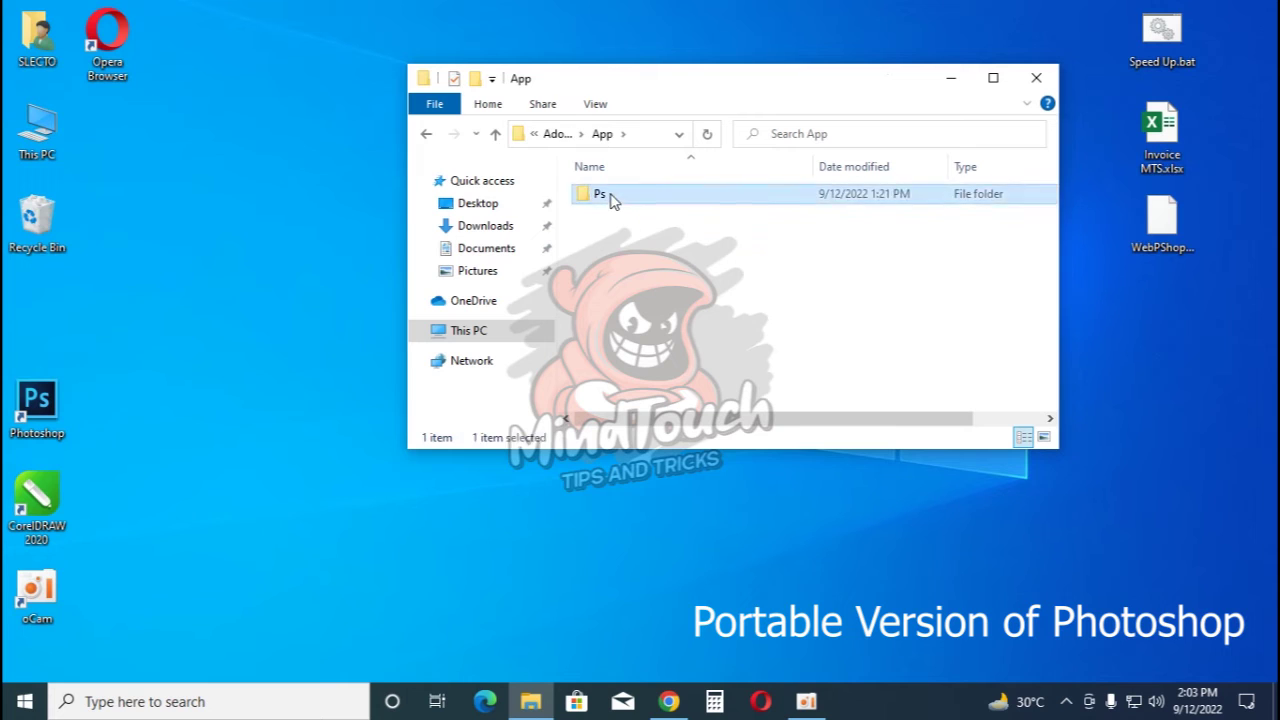
{"action": "double_click", "coordinate": [609, 195]}
{"action": "left_click", "coordinate": [646, 316]}
{"action": "double_click", "coordinate": [646, 316]}
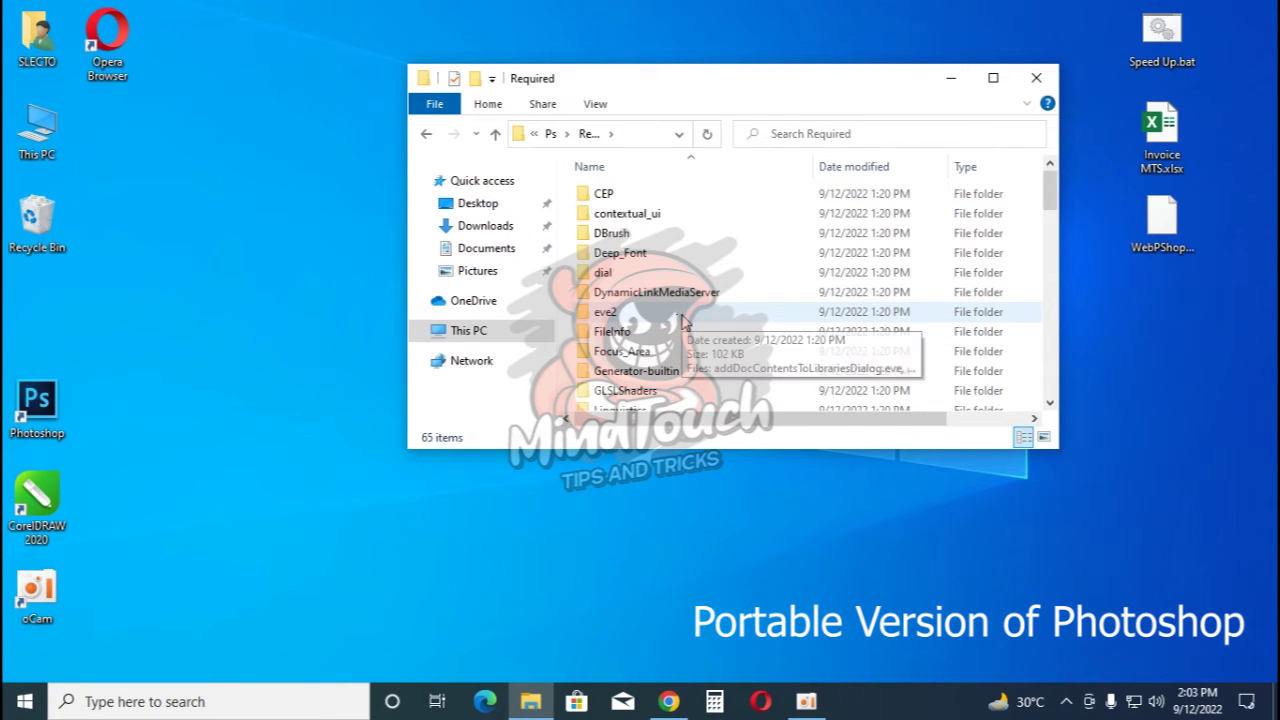
{"action": "scroll", "coordinate": [681, 320], "scroll_direction": "down", "scroll_amount": 2}
{"action": "scroll", "coordinate": [681, 320], "scroll_direction": "down", "scroll_amount": 1}
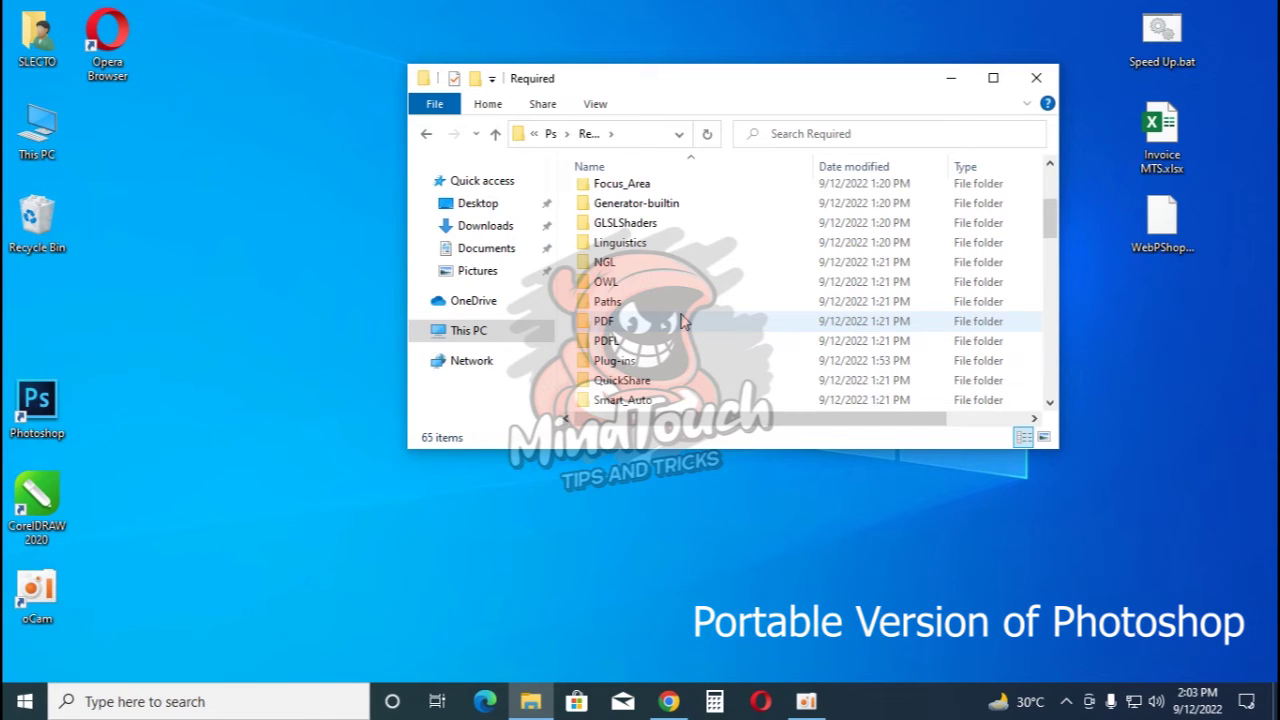
{"action": "double_click", "coordinate": [638, 366]}
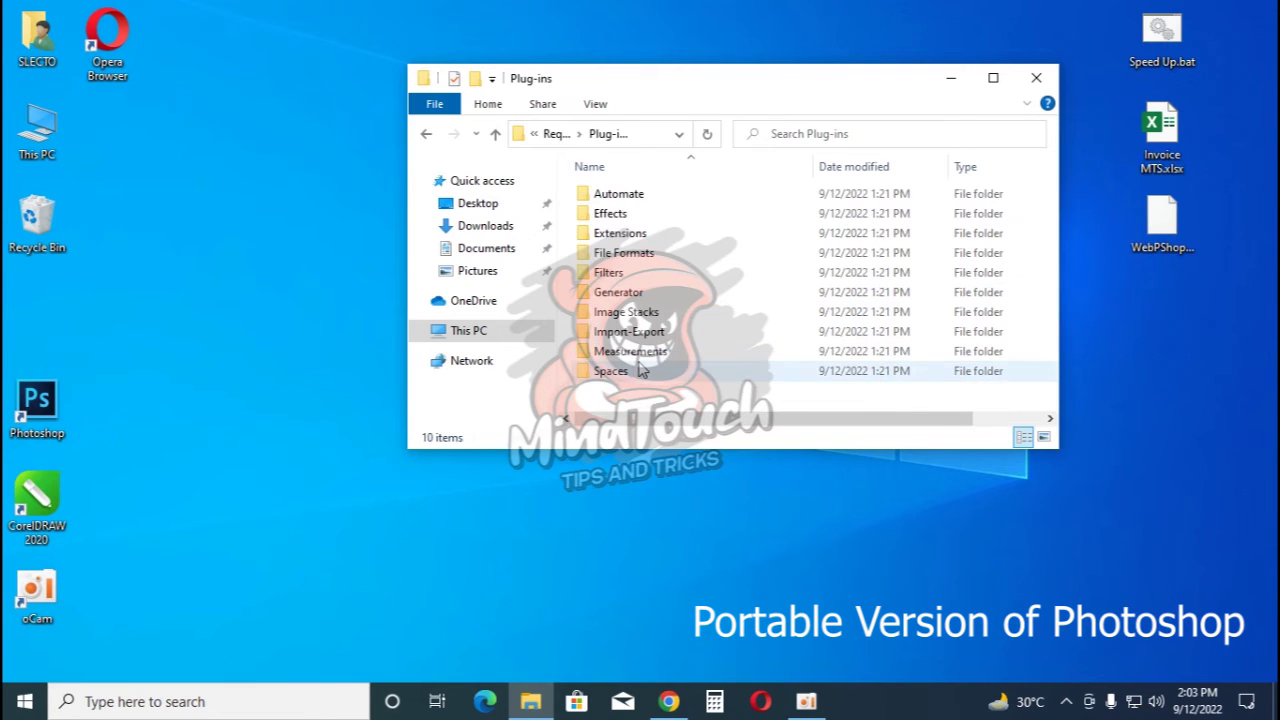
Step: Paste the WebPShop plugin file into Plug-ins and minimize the Explorer window
{"action": "left_click", "coordinate": [1165, 222]}
{"action": "right_click", "coordinate": [1165, 222]}
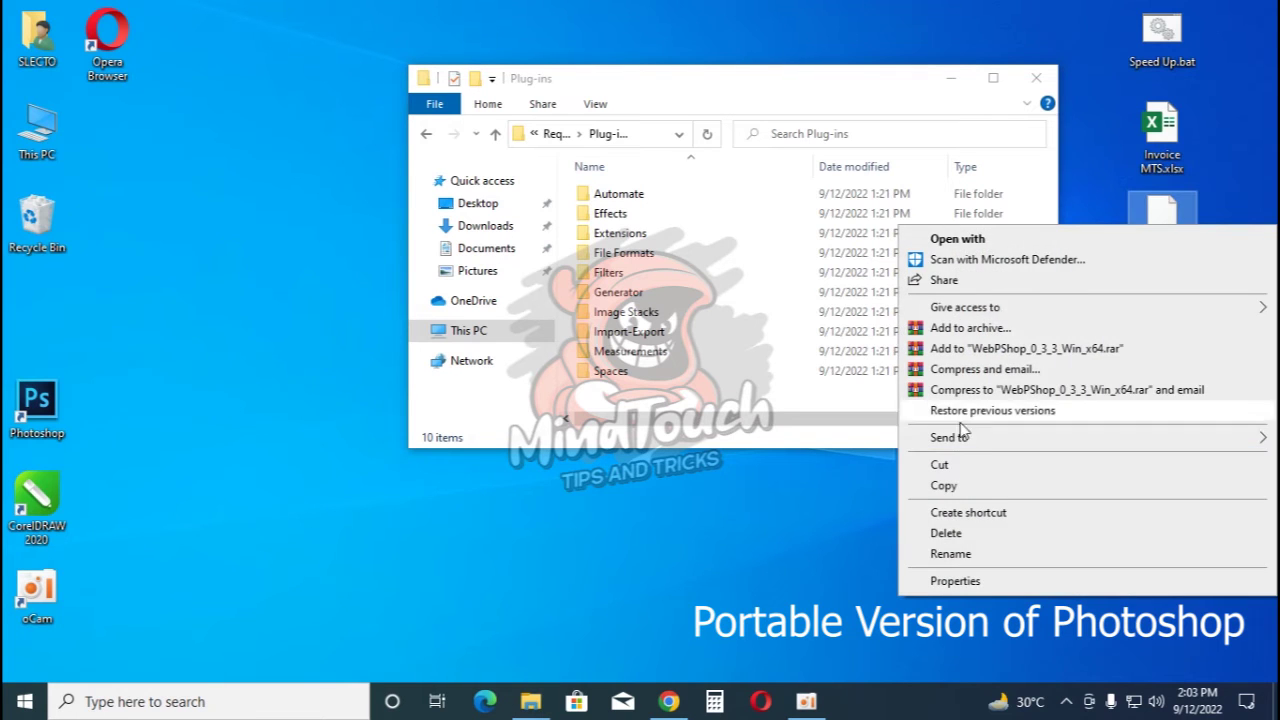
{"action": "left_click", "coordinate": [945, 486]}
{"action": "left_click", "coordinate": [736, 406]}
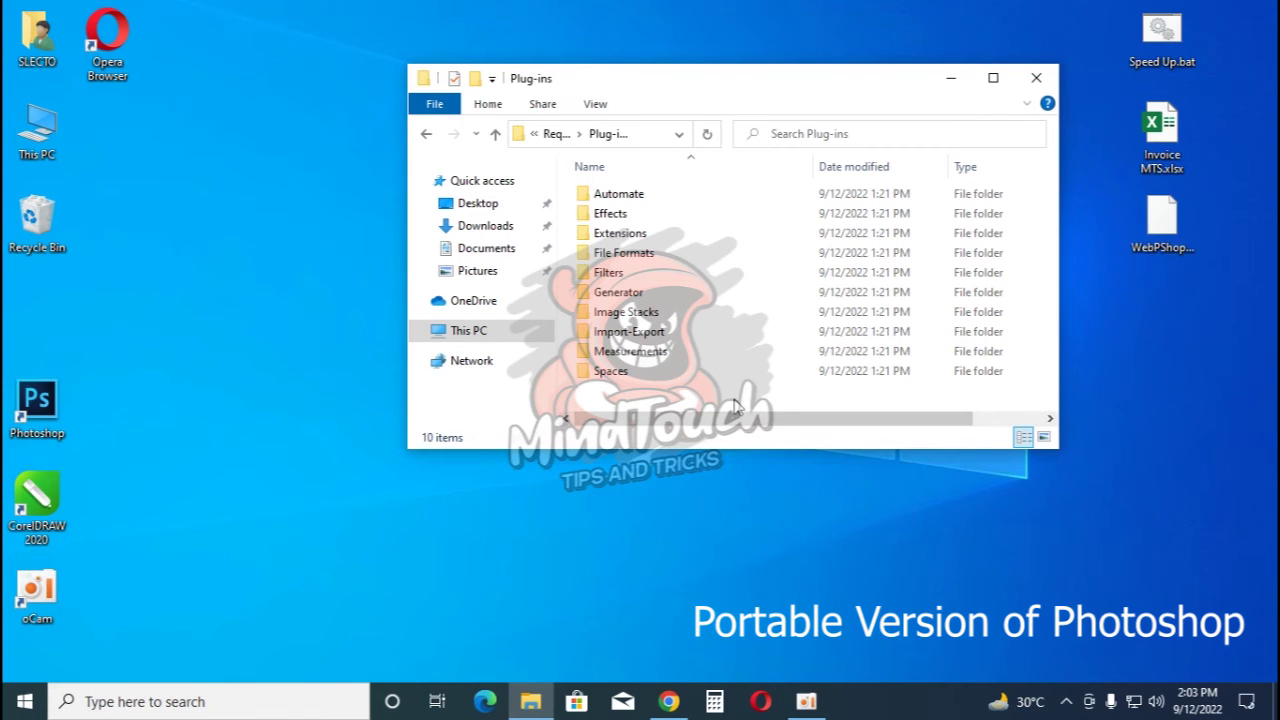
{"action": "right_click", "coordinate": [735, 401]}
{"action": "left_click", "coordinate": [780, 529]}
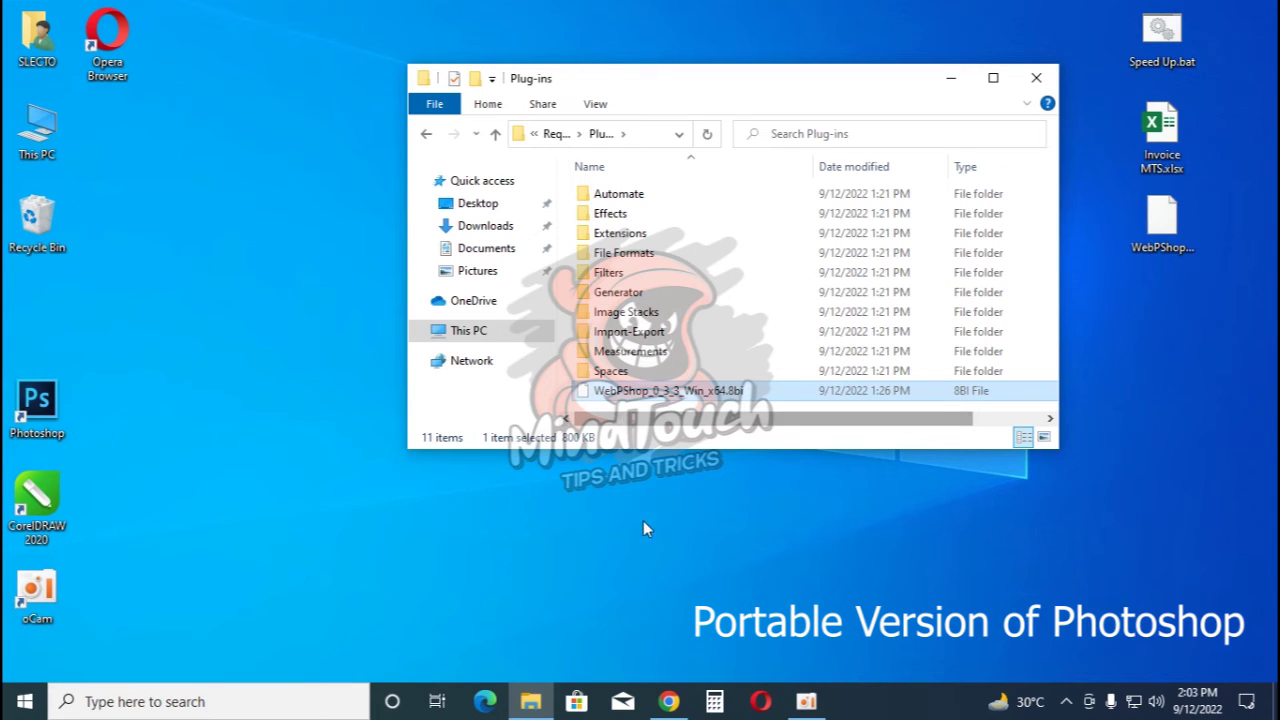
{"action": "left_click", "coordinate": [952, 84]}
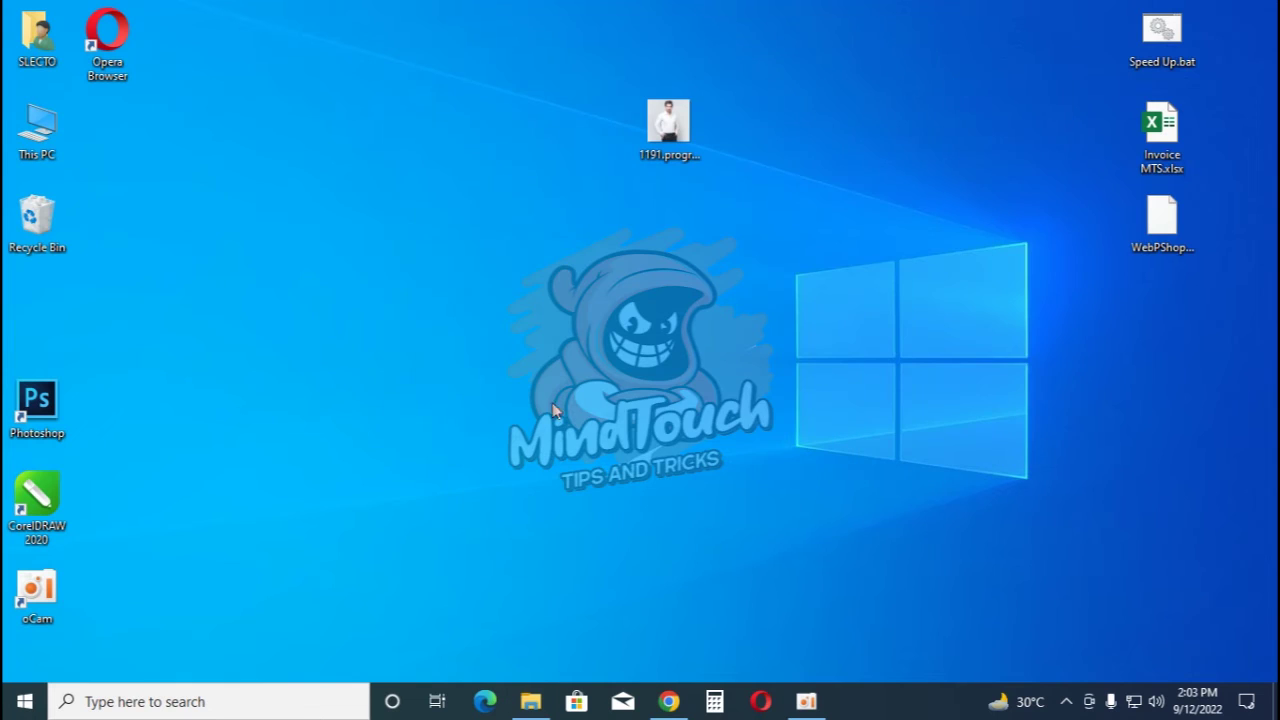
Step: Relaunch Photoshop and open 1191.progressive.webp through File > Open
{"action": "double_click", "coordinate": [58, 403]}
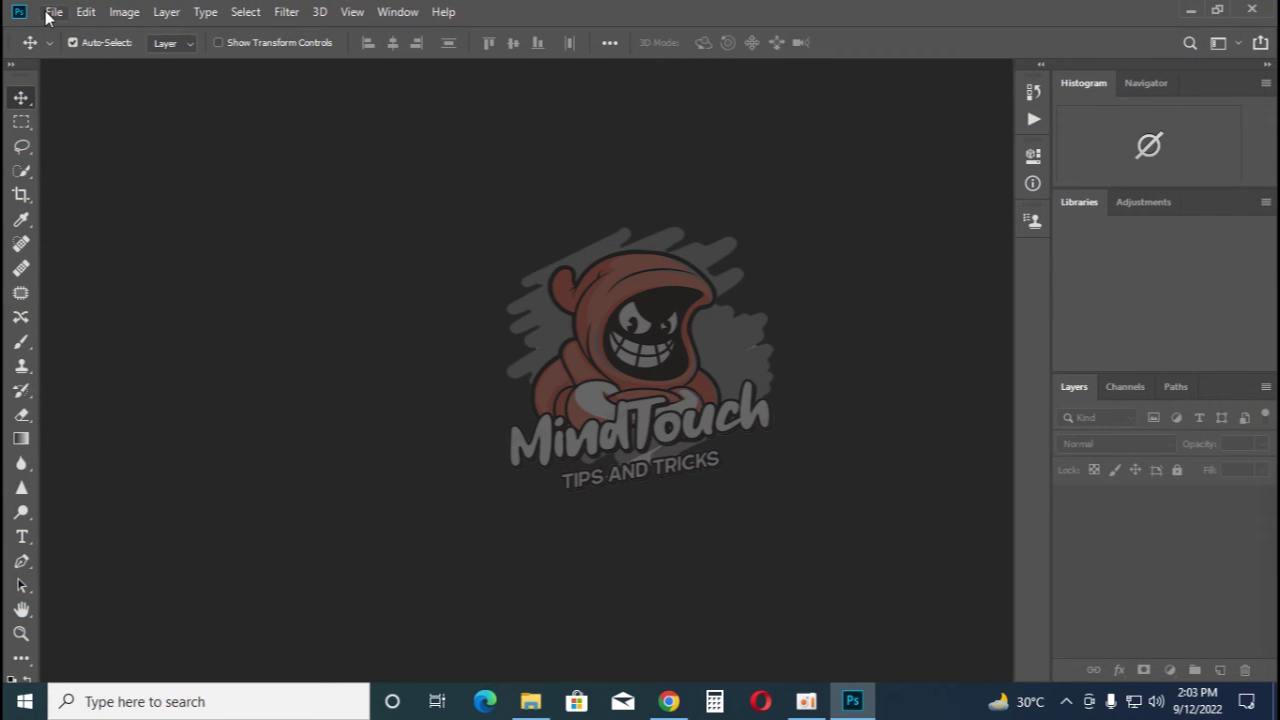
{"action": "left_click", "coordinate": [54, 12]}
{"action": "left_click", "coordinate": [88, 57]}
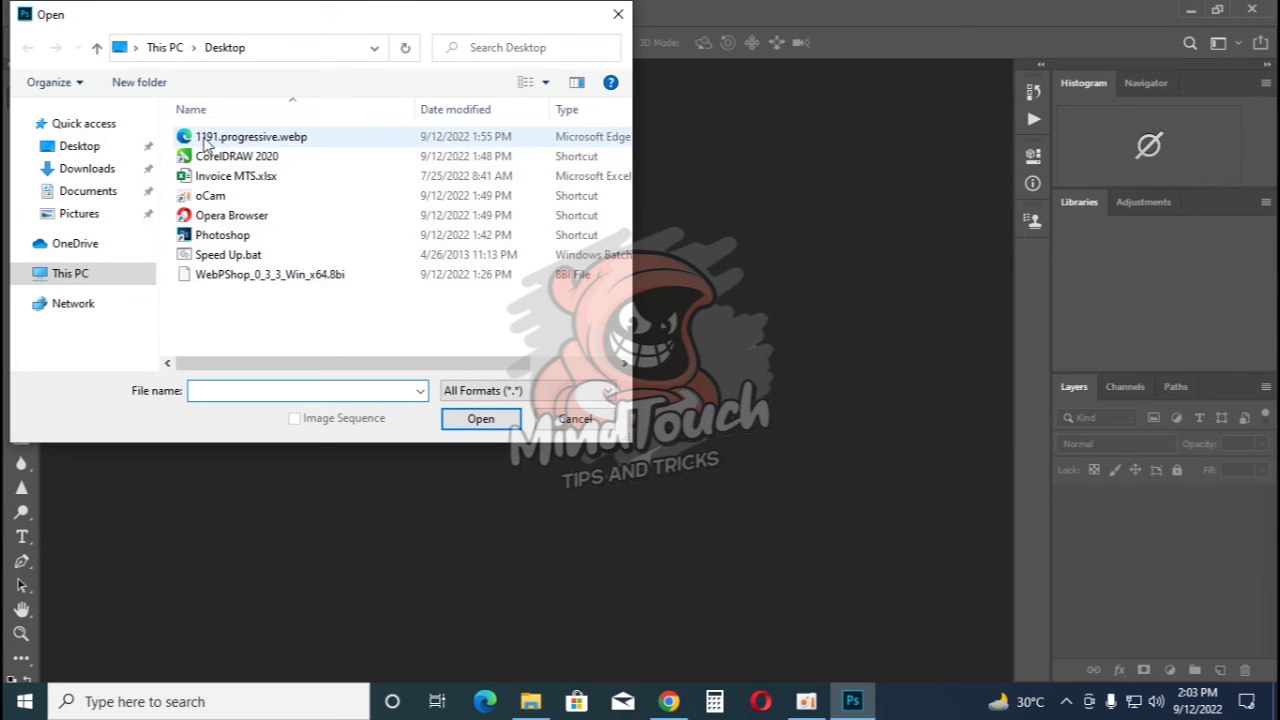
{"action": "left_click", "coordinate": [226, 140]}
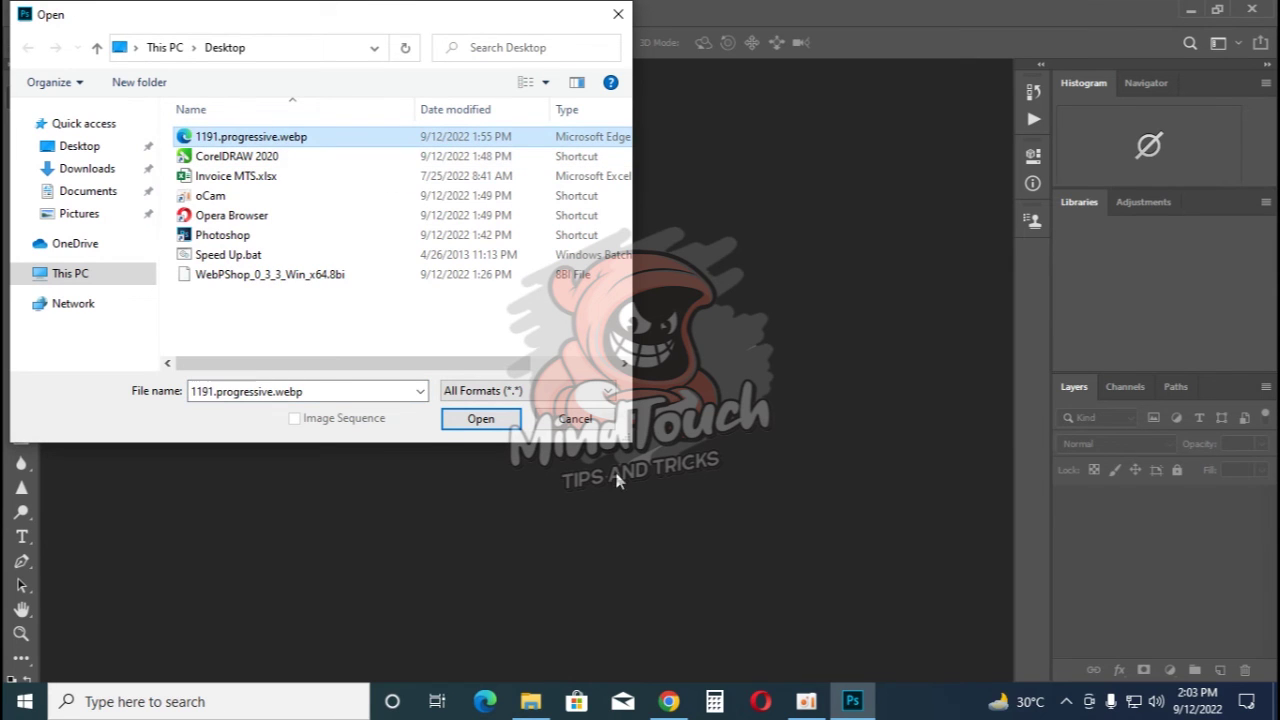
{"action": "left_click", "coordinate": [481, 419]}
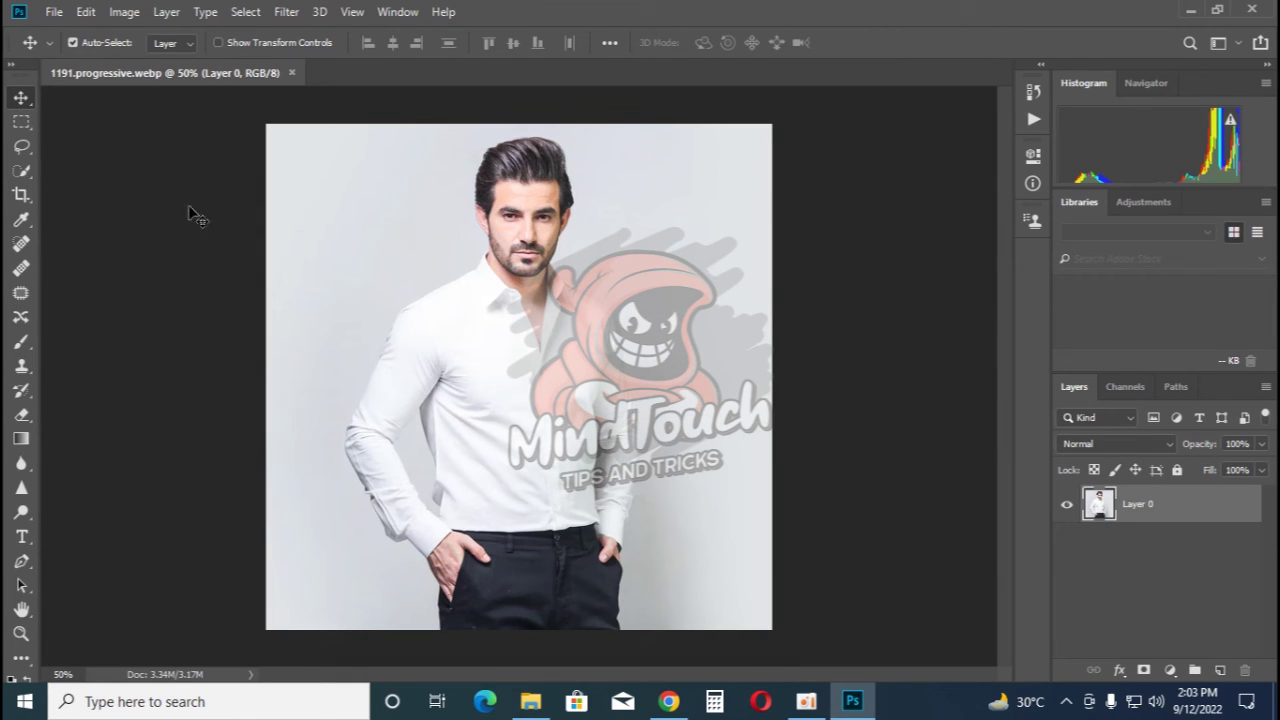
{"action": "left_click", "coordinate": [21, 121]}
Step: Drag a rectangular marquee selection over the man's shirt
{"action": "left_click_drag", "start_coordinate": [410, 300], "coordinate": [651, 514]}
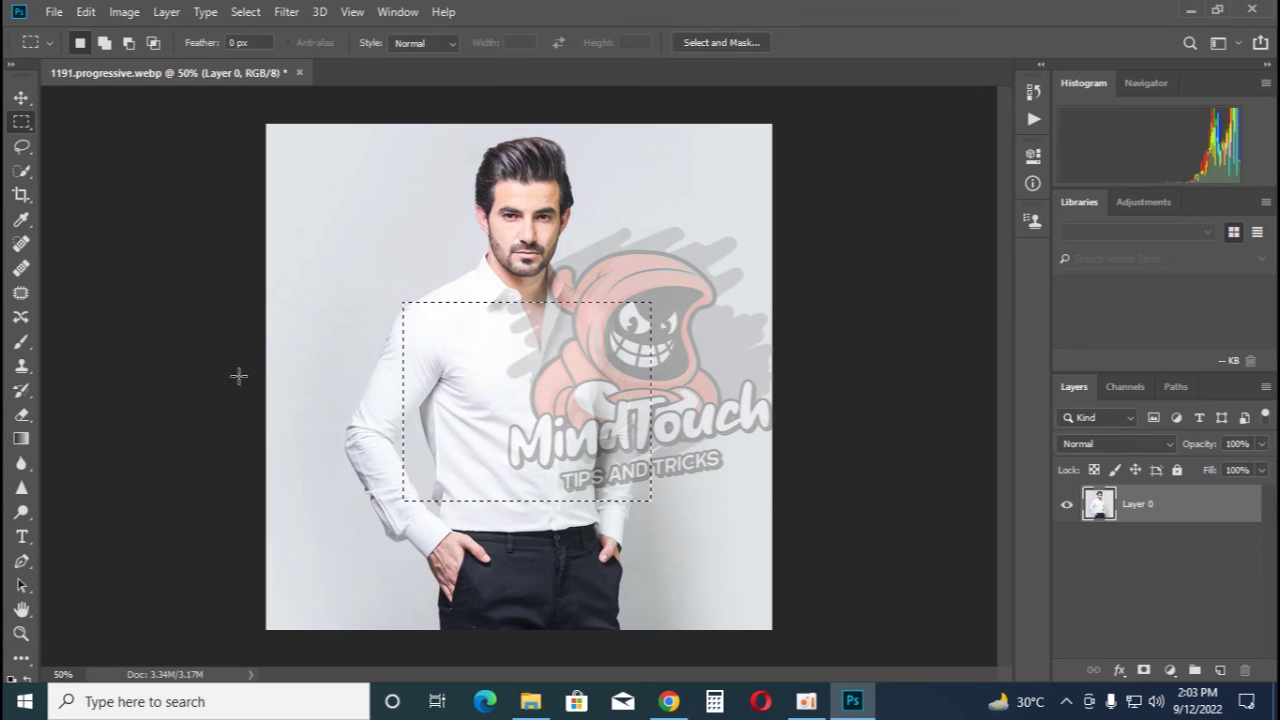